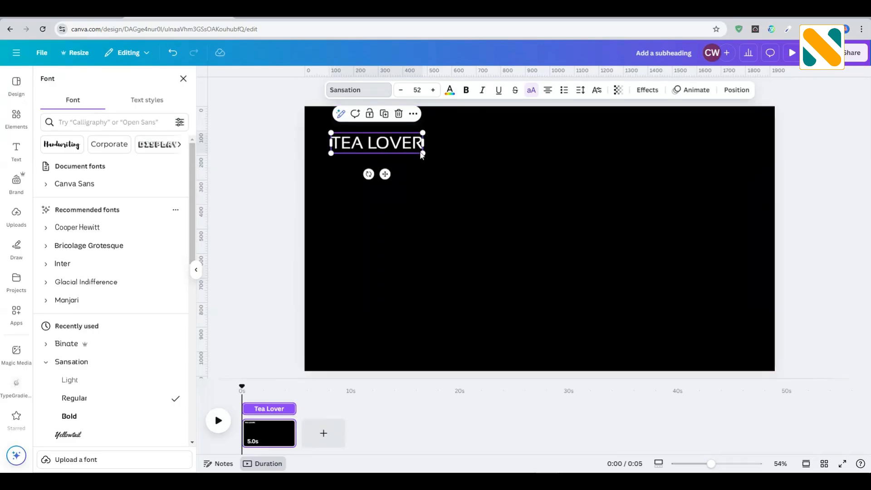
# Duplicate the TEA LOVER text, turn off uppercase on the copy, and place it below the original.
pyautogui.click(428, 198)
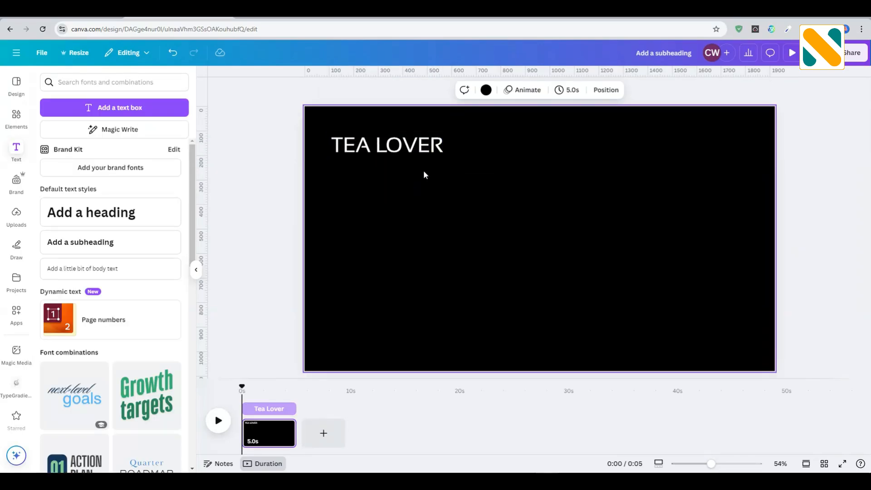
pyautogui.click(395, 156)
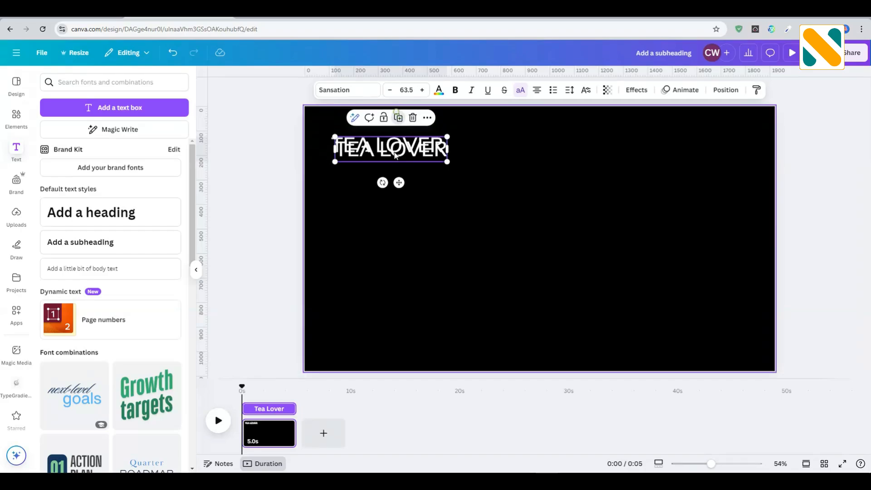
pyautogui.hotkey('ctrl', 'd')
pyautogui.click(521, 90)
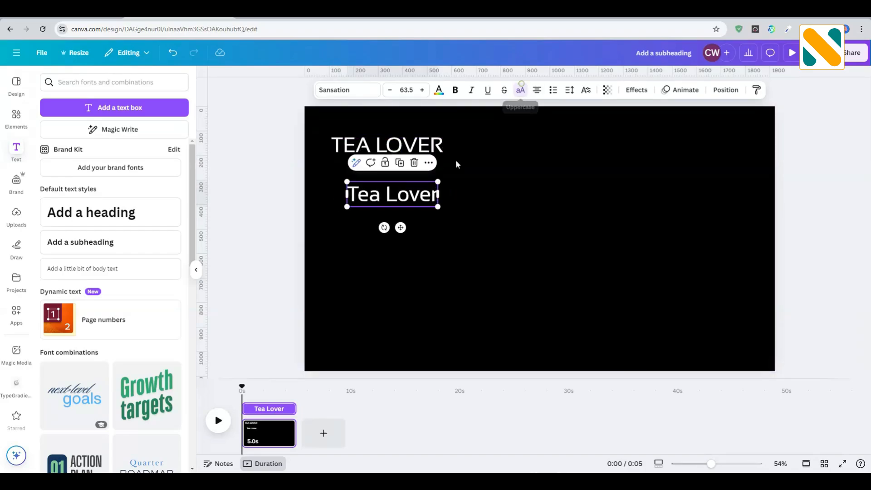
# Change the wording of the duplicated text to "Black Tea" and make it bold.
pyautogui.doubleClick(421, 196)
pyautogui.write('Blac')
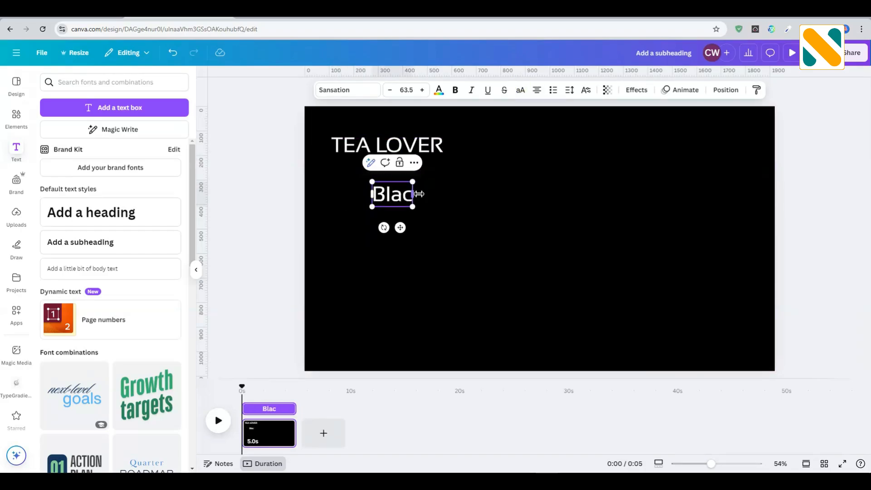
pyautogui.write('k Tea')
pyautogui.click(439, 270)
pyautogui.click(404, 204)
pyautogui.click(455, 94)
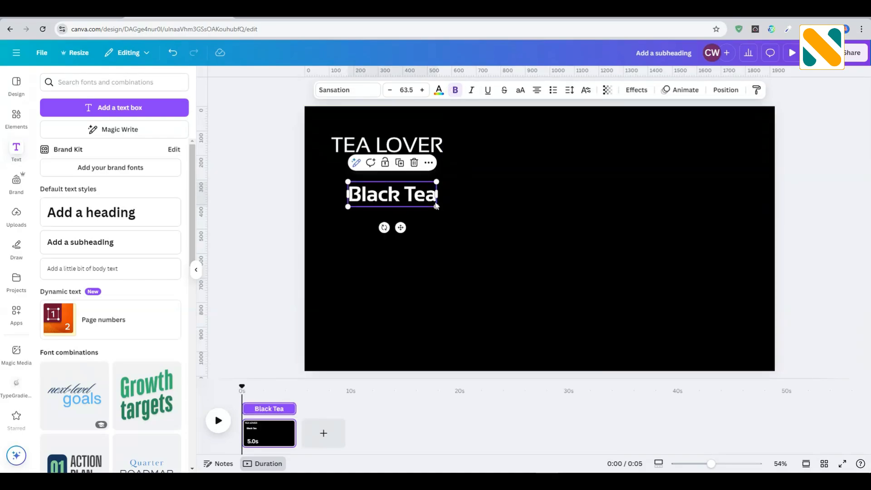
# Move the Black Tea heading directly beneath TEA LOVER, aligned to its left edge, and enlarge it to about font size 202.
pyautogui.moveTo(409, 193); pyautogui.dragTo(393, 169)
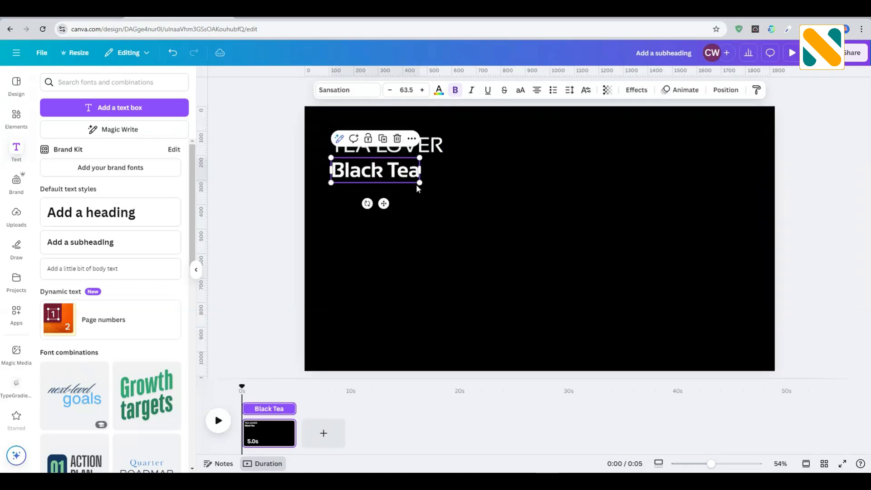
pyautogui.moveTo(517, 202); pyautogui.dragTo(661, 204)
pyautogui.click(661, 202)
pyautogui.click(630, 225)
pyautogui.moveTo(635, 240); pyautogui.dragTo(587, 202)
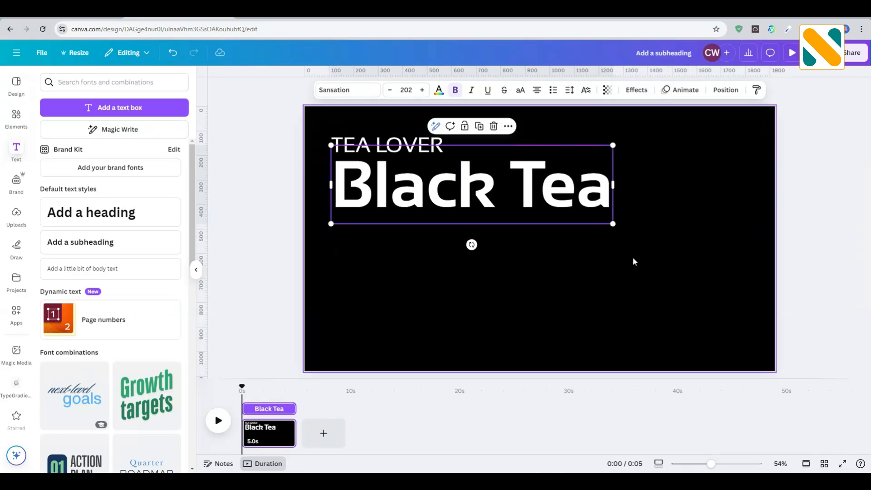
pyautogui.click(633, 256)
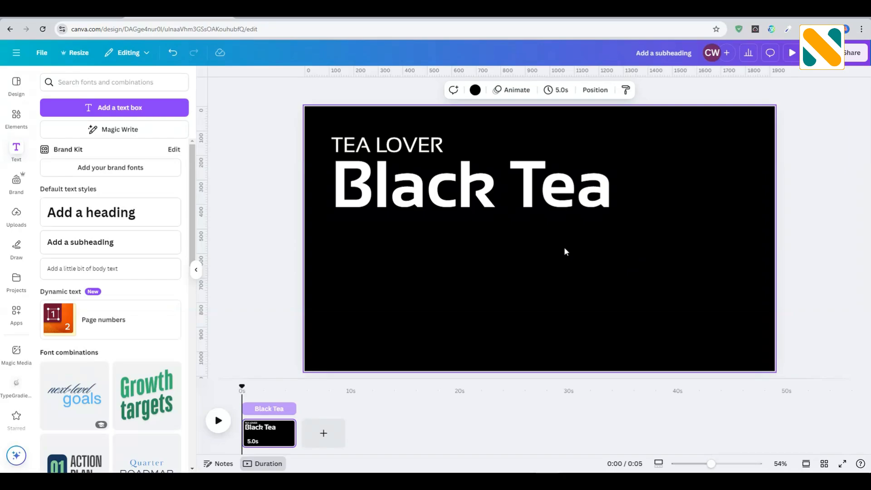
# Duplicate the Black Tea heading into the page's lower-right area and set the copy's weight to Sansation Light instead of bold.
pyautogui.click(469, 194)
pyautogui.click(479, 127)
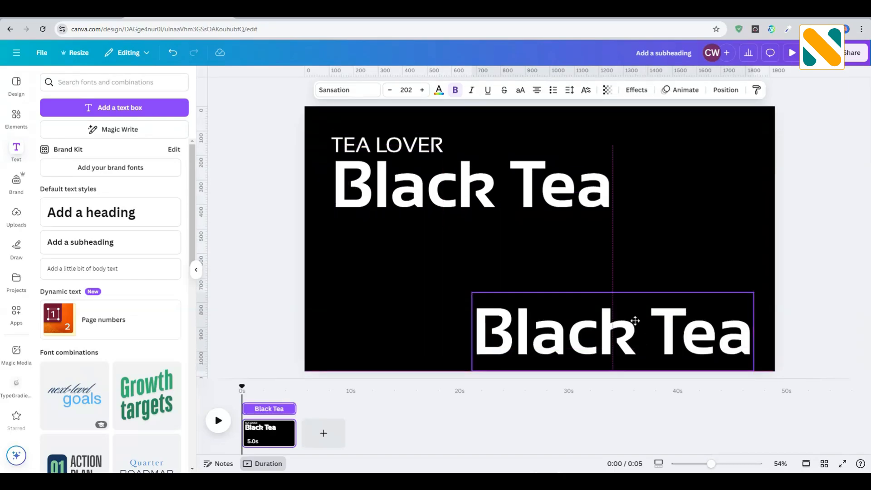
pyautogui.click(455, 91)
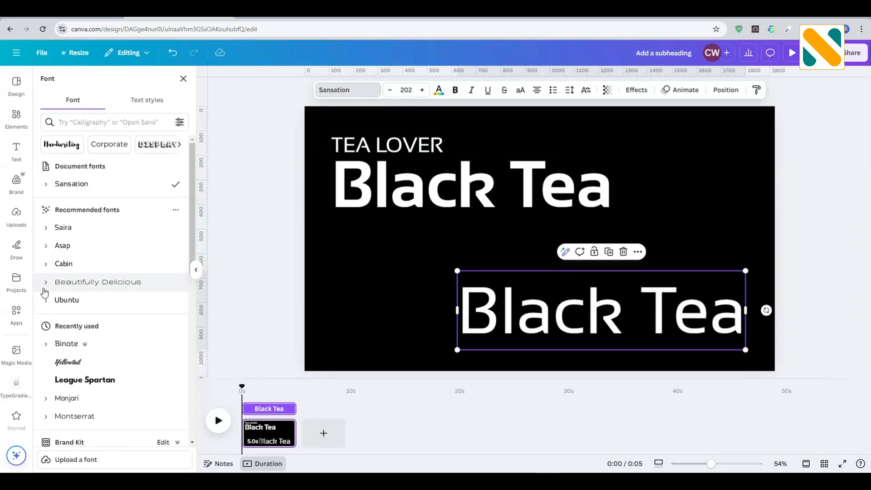
pyautogui.click(47, 184)
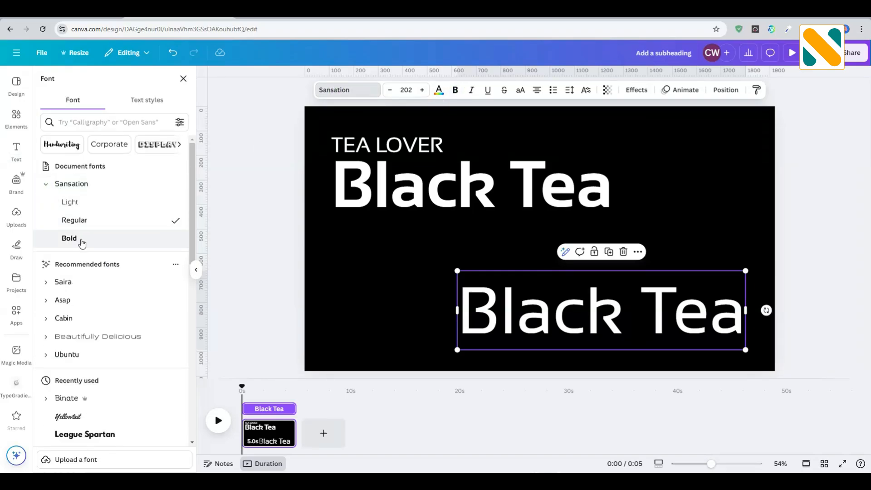
pyautogui.click(91, 204)
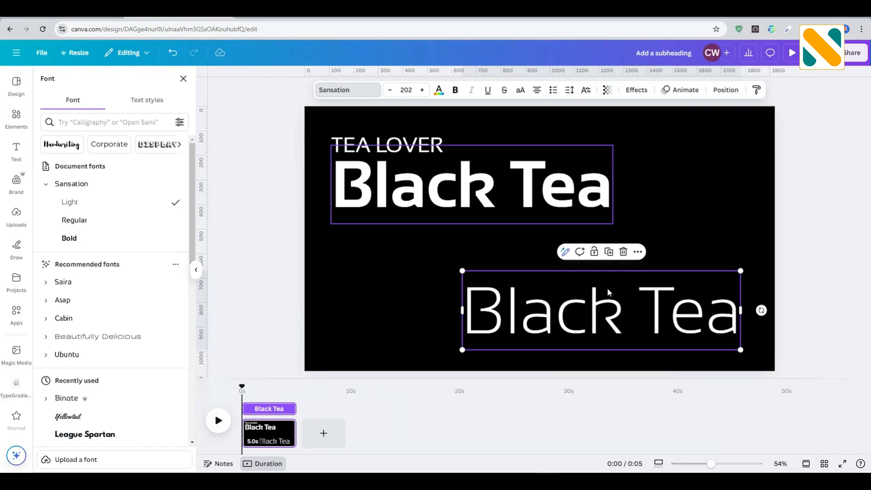
# Replace the lower copy's wording with the copied paragraph starting "Tea is rich in antioxidants" and set its font size to 10.
pyautogui.doubleClick(573, 313)
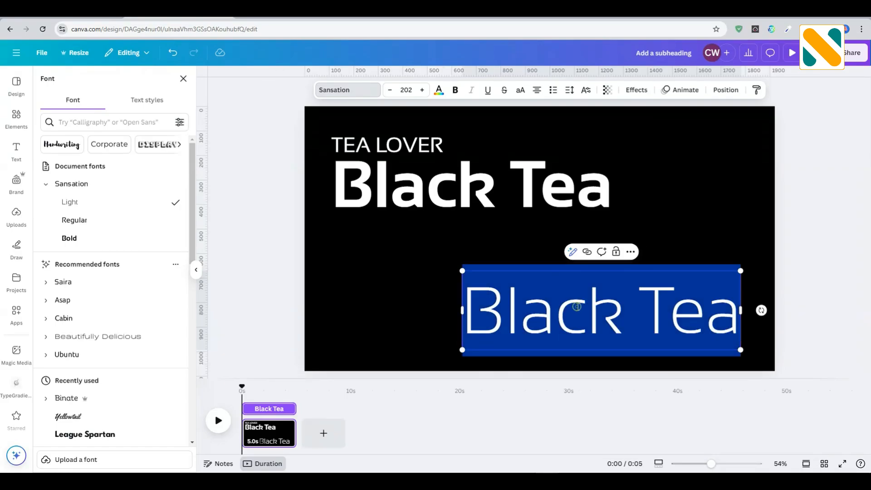
pyautogui.hotkey('ctrl', 'v')
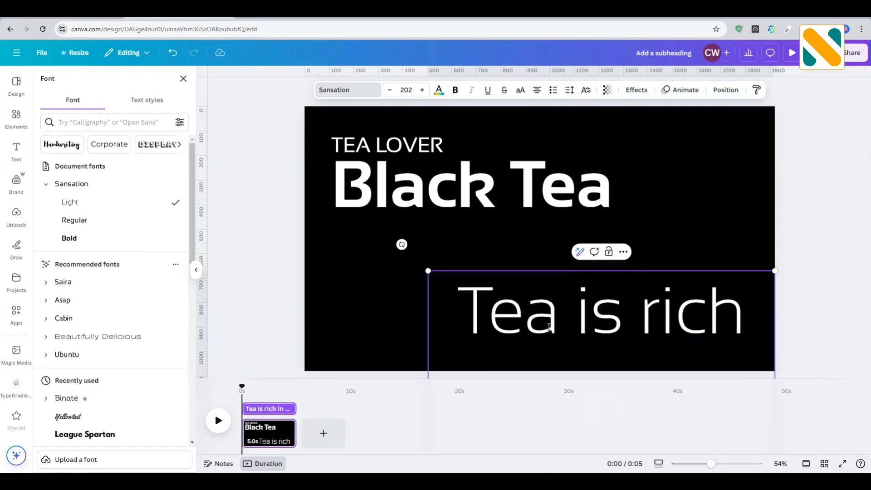
pyautogui.click(385, 278)
pyautogui.click(406, 90)
pyautogui.click(395, 149)
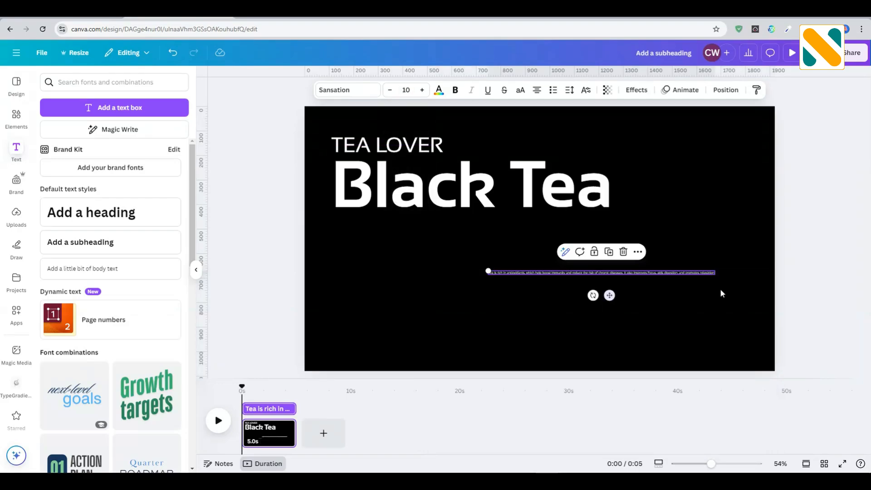
# Enlarge the paragraph to about font size 47 in a narrower block at the page's lower right, and left-align its text.
pyautogui.moveTo(721, 273); pyautogui.dragTo(744, 348)
pyautogui.moveTo(745, 286); pyautogui.dragTo(747, 363)
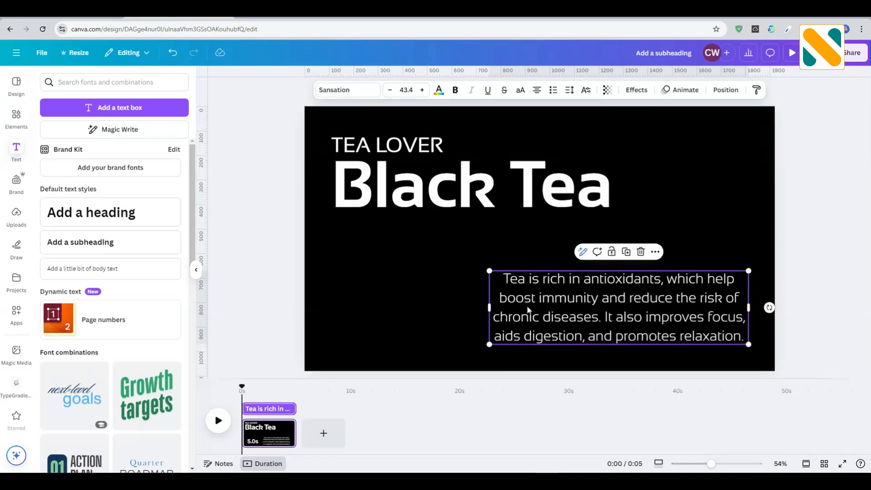
pyautogui.moveTo(489, 308); pyautogui.dragTo(587, 247)
pyautogui.moveTo(714, 339); pyautogui.dragTo(752, 344)
pyautogui.moveTo(718, 314); pyautogui.dragTo(713, 312)
pyautogui.click(536, 90)
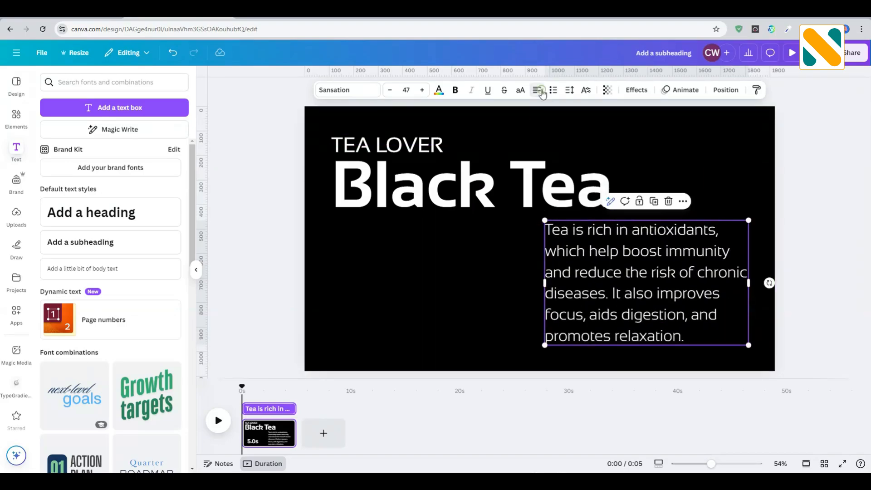
pyautogui.press('Escape')
# Search the graphics elements for "tea logo" and add the slender brown steaming cup graphic to the page.
pyautogui.click(16, 117)
pyautogui.click(105, 84)
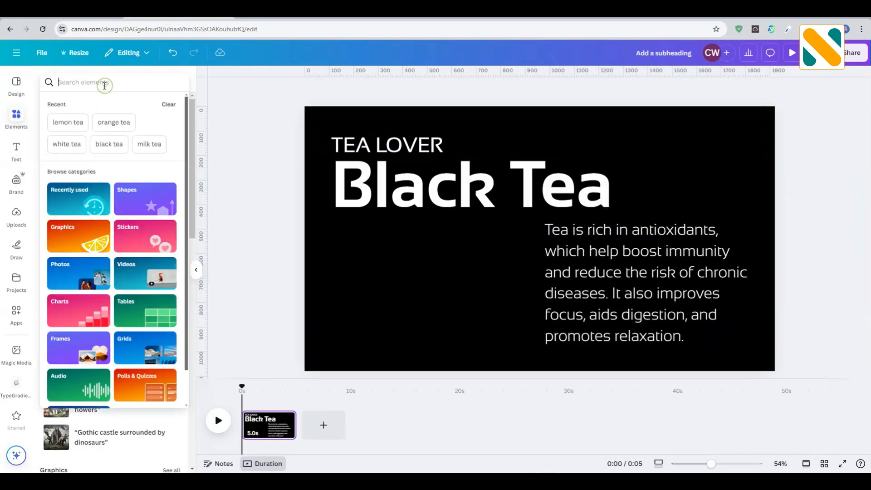
pyautogui.write('c')
pyautogui.press('BackSpace')
pyautogui.write('tea logo')
pyautogui.press('Return')
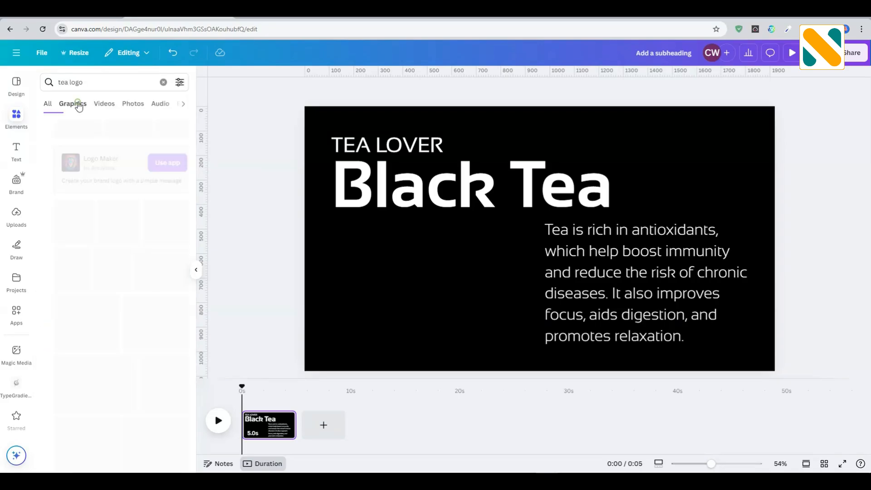
pyautogui.click(78, 105)
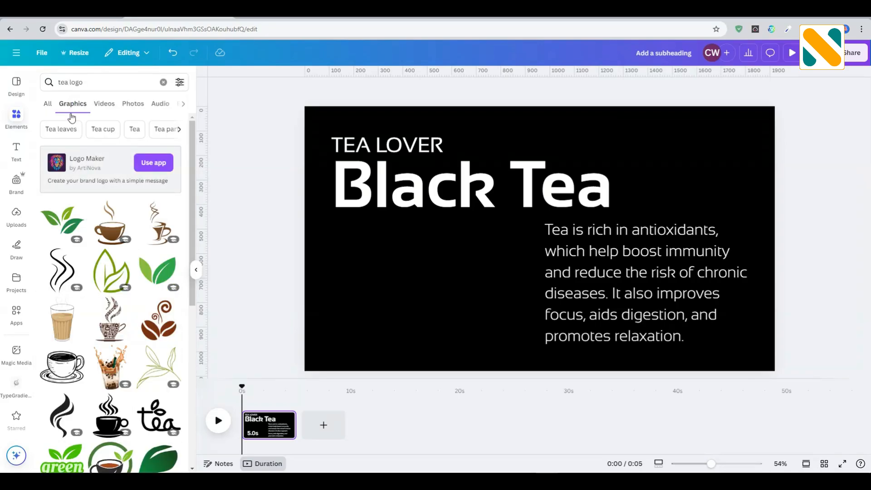
pyautogui.click(148, 224)
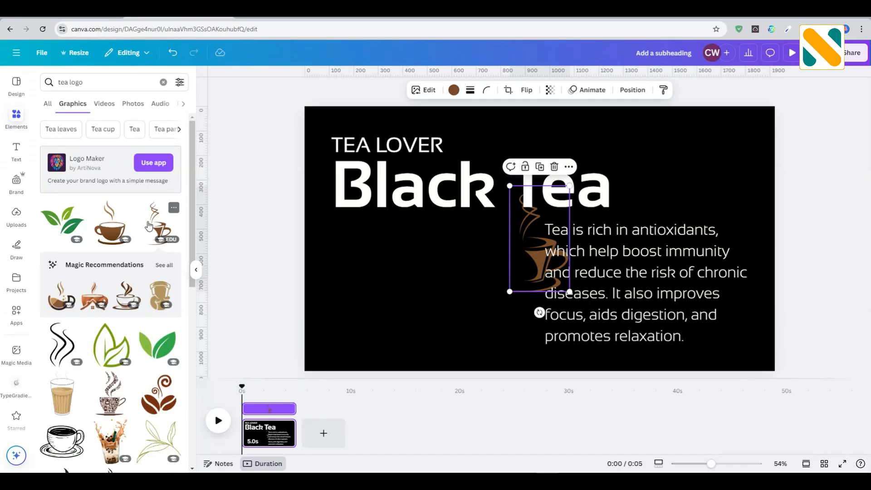
# Recolor the cup graphic white, then shrink and place it in the page's upper-right corner.
pyautogui.click(454, 90)
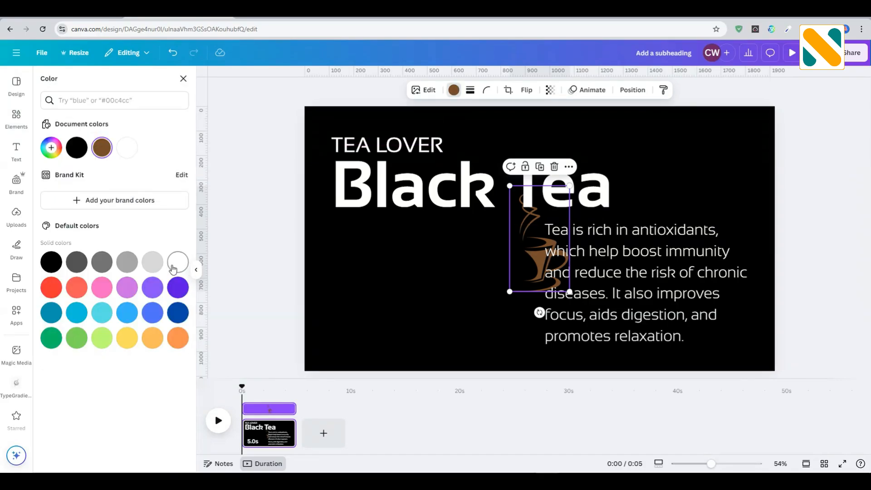
pyautogui.moveTo(668, 225); pyautogui.dragTo(734, 178)
pyautogui.moveTo(748, 163); pyautogui.dragTo(740, 162)
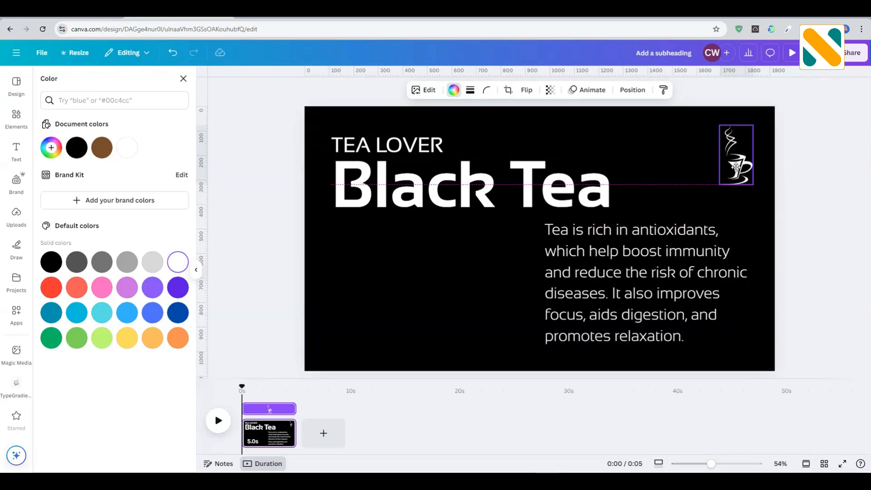
pyautogui.click(802, 181)
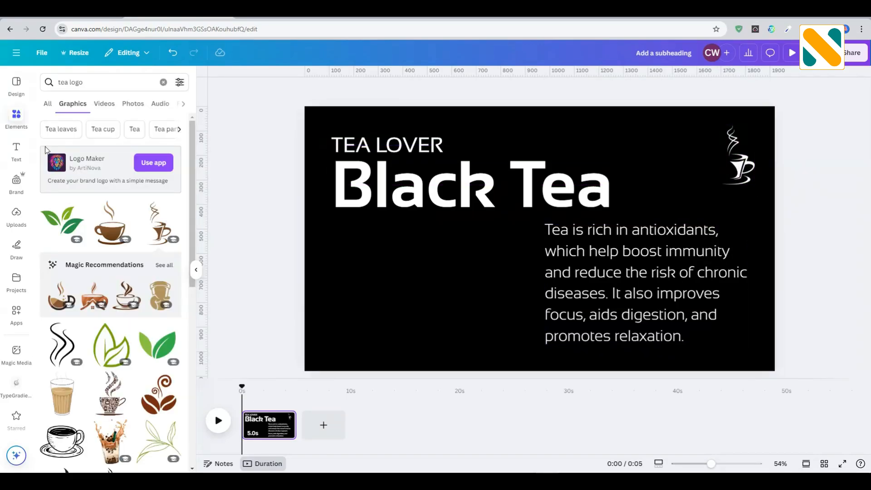
# Search the photo elements for "tea leaf" and add the first photo of scattered flying green leaves.
pyautogui.click(97, 80)
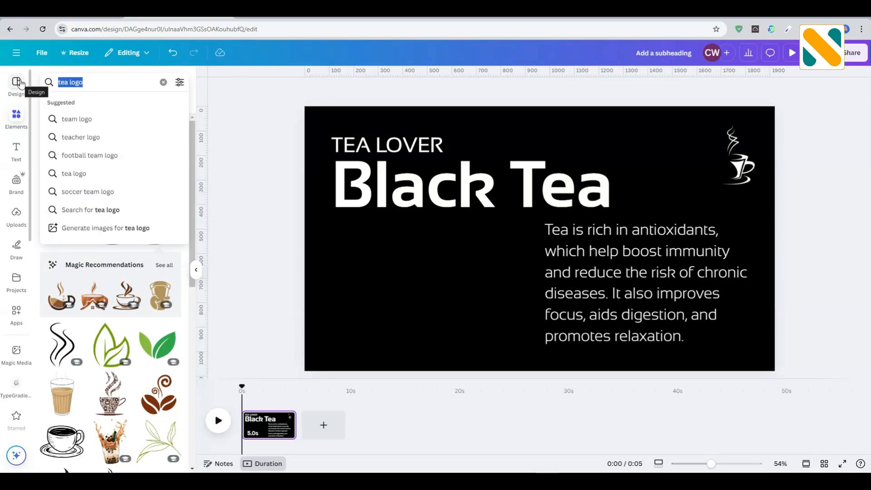
pyautogui.write('tea leaf')
pyautogui.press('Return')
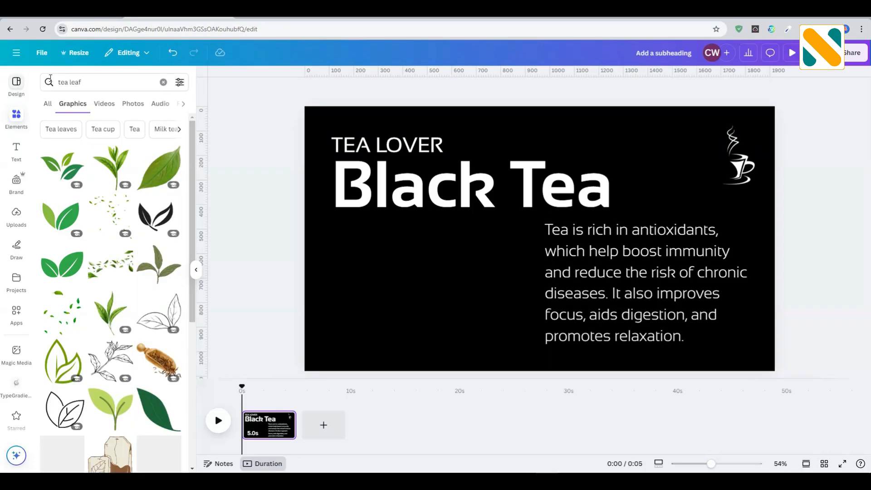
pyautogui.click(139, 104)
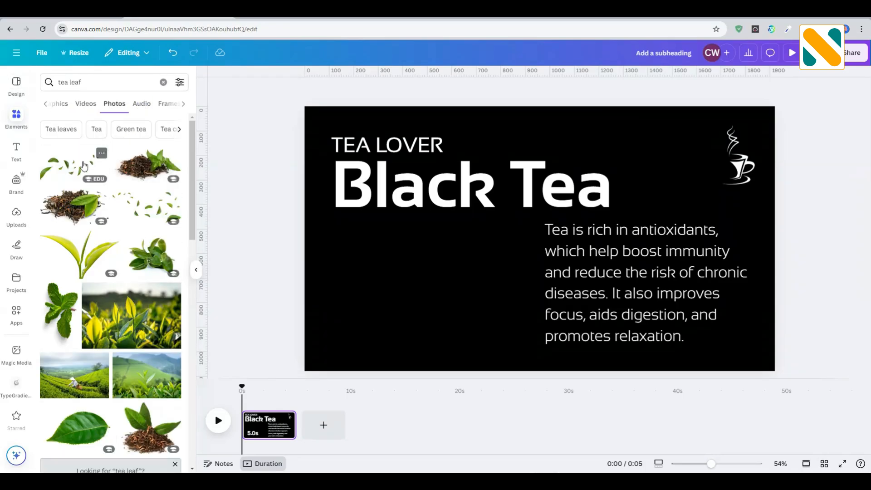
pyautogui.click(84, 165)
# Fit the leaves photo into the page's upper-right corner at about 1285.5 × 597.7 px, behind the text.
pyautogui.moveTo(723, 155); pyautogui.dragTo(749, 120)
pyautogui.moveTo(358, 300); pyautogui.dragTo(459, 253)
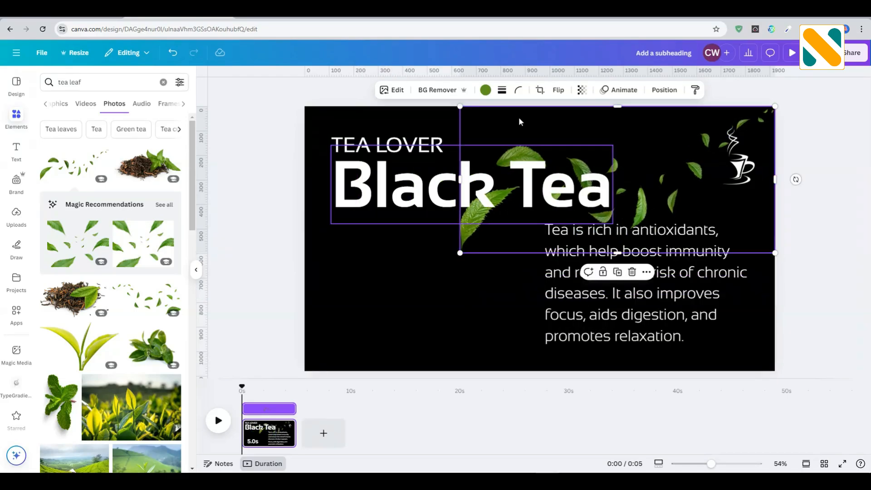
pyautogui.click(663, 90)
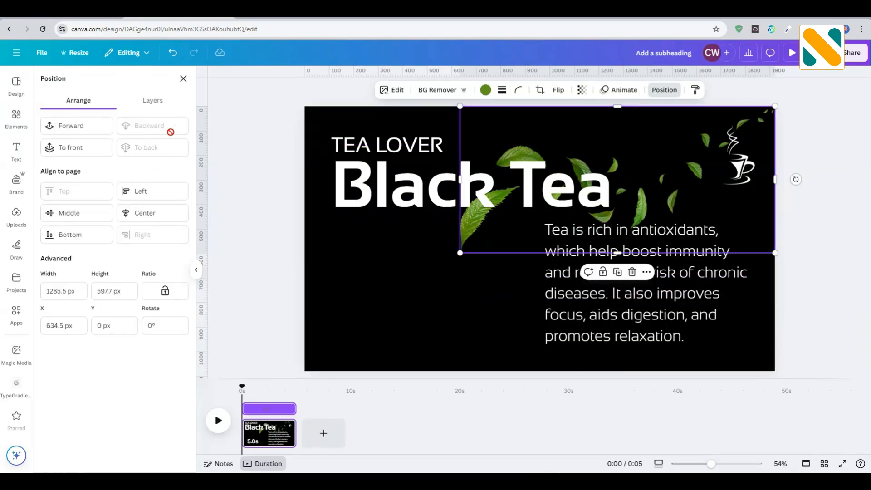
pyautogui.click(183, 79)
# Add the second scattered-leaves photo, then scale and position it across the page's lower-left area.
pyautogui.click(151, 297)
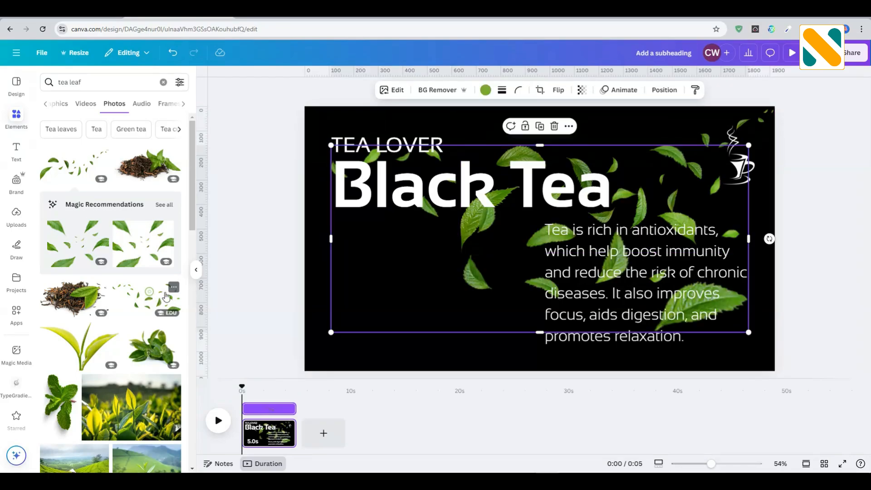
pyautogui.moveTo(752, 147); pyautogui.dragTo(562, 228)
pyautogui.moveTo(472, 274); pyautogui.dragTo(446, 313)
pyautogui.moveTo(536, 269); pyautogui.dragTo(560, 257)
pyautogui.moveTo(304, 257); pyautogui.dragTo(251, 230)
pyautogui.click(274, 182)
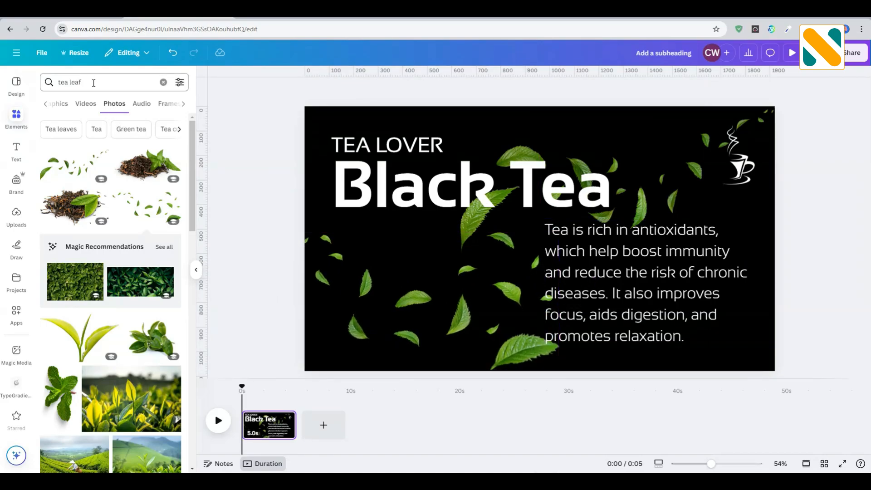
# Search the photos for "black tea" and add the glass teacup on a saucer with green leaves.
pyautogui.moveTo(94, 81); pyautogui.dragTo(34, 80)
pyautogui.write('bfack tea')
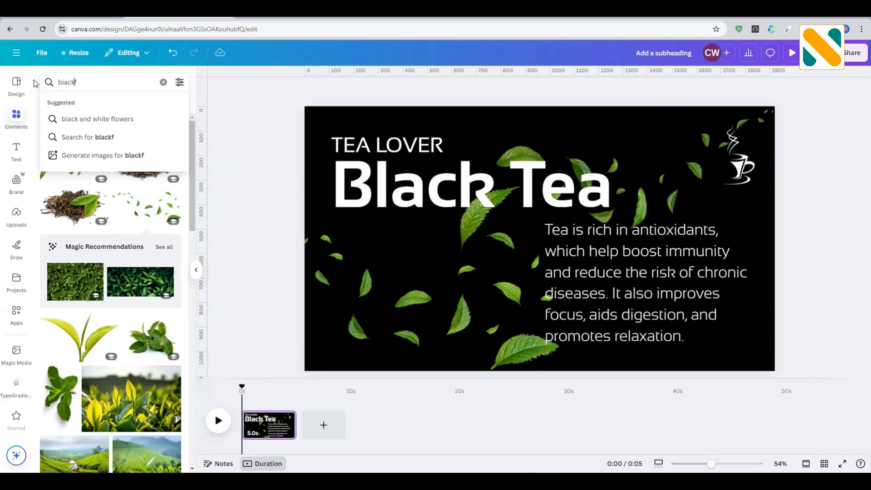
pyautogui.press('Return')
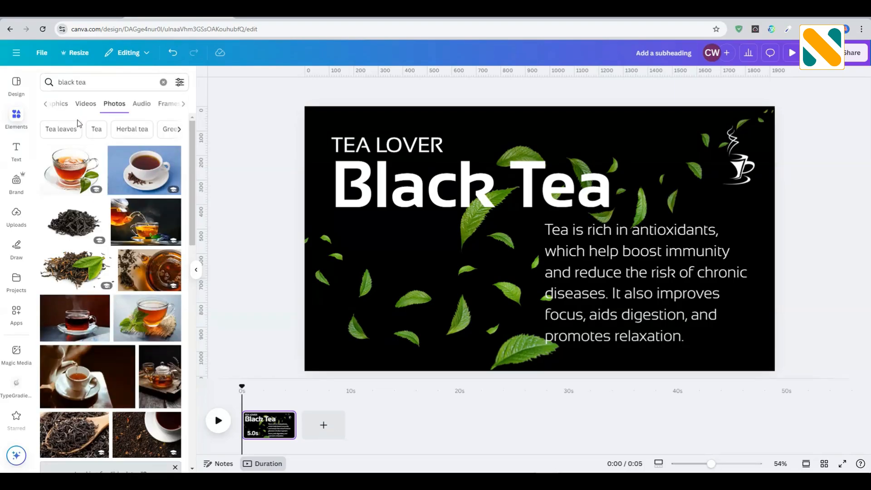
pyautogui.click(82, 182)
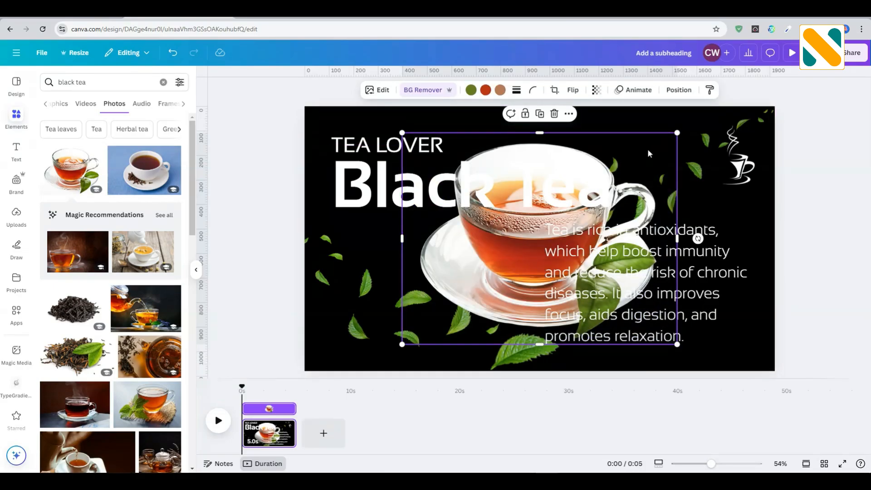
# Scale down the teacup photo and place it in the page's lower-left area, beneath the Black Tea heading.
pyautogui.moveTo(678, 134); pyautogui.dragTo(599, 197)
pyautogui.moveTo(459, 263); pyautogui.dragTo(352, 285)
pyautogui.moveTo(495, 218); pyautogui.dragTo(515, 204)
pyautogui.moveTo(453, 262); pyautogui.dragTo(464, 266)
pyautogui.click(279, 231)
# Enlarge the Black Tea heading to font size 236.
pyautogui.click(578, 198)
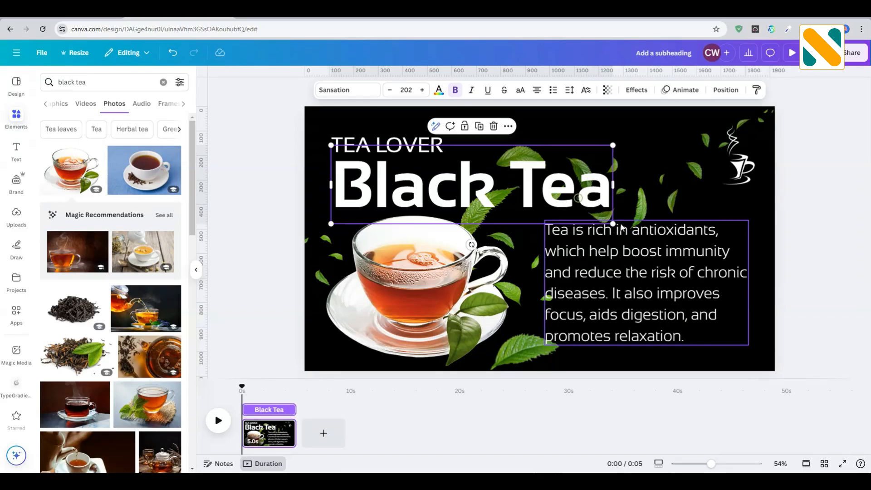
pyautogui.moveTo(613, 224); pyautogui.dragTo(664, 234)
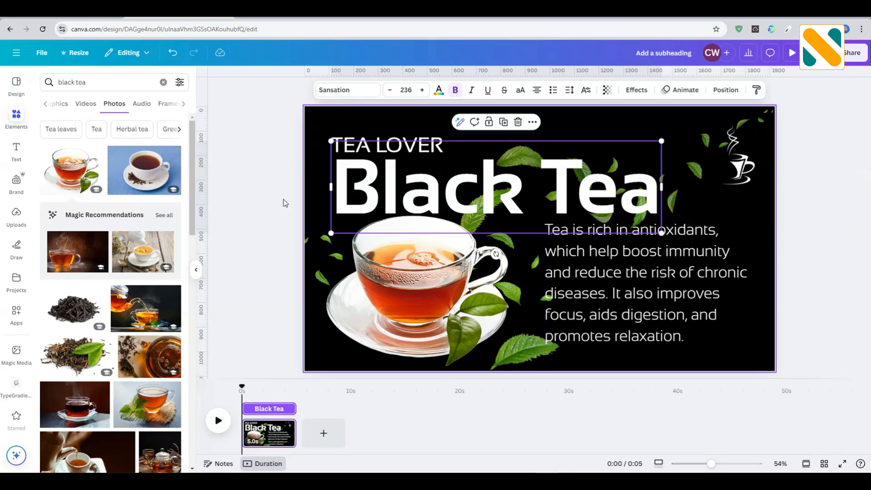
pyautogui.click(273, 186)
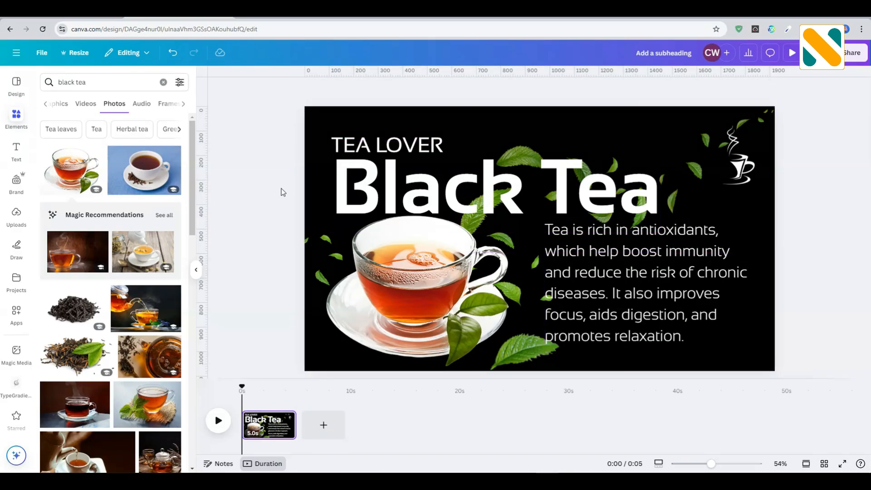
# Duplicate the Black Tea page and open the copy for editing.
pyautogui.click(270, 437)
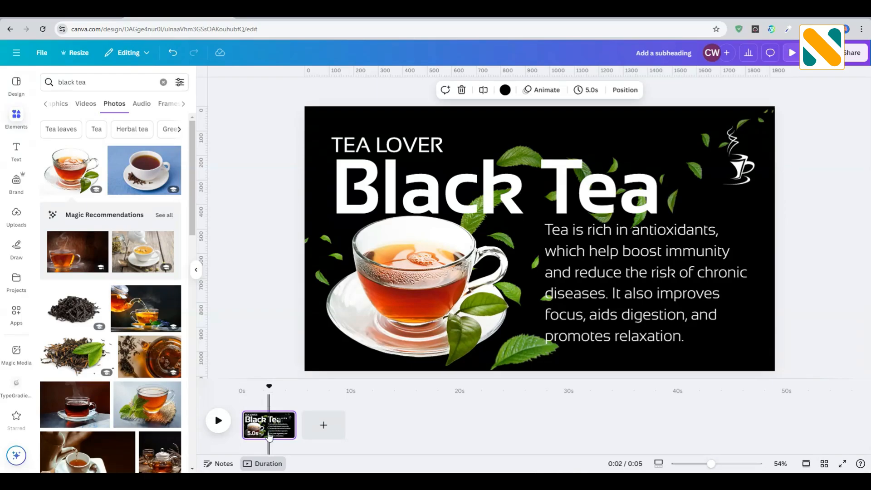
pyautogui.click(285, 419)
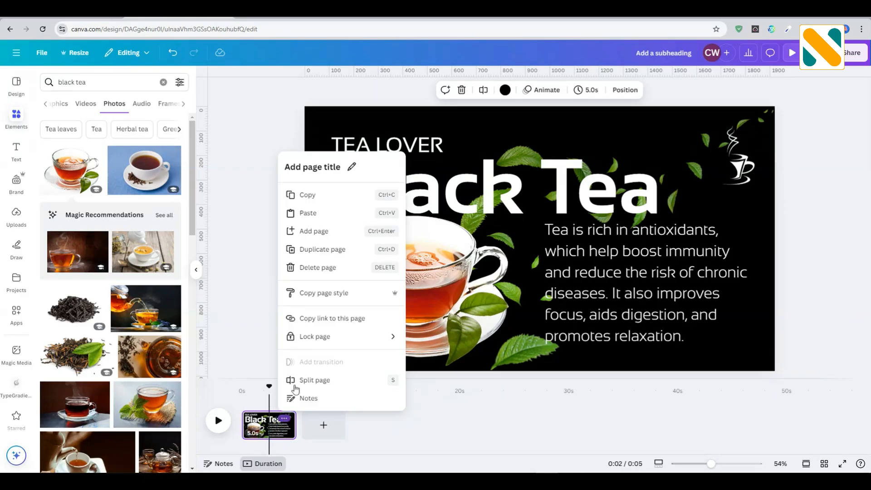
pyautogui.click(324, 250)
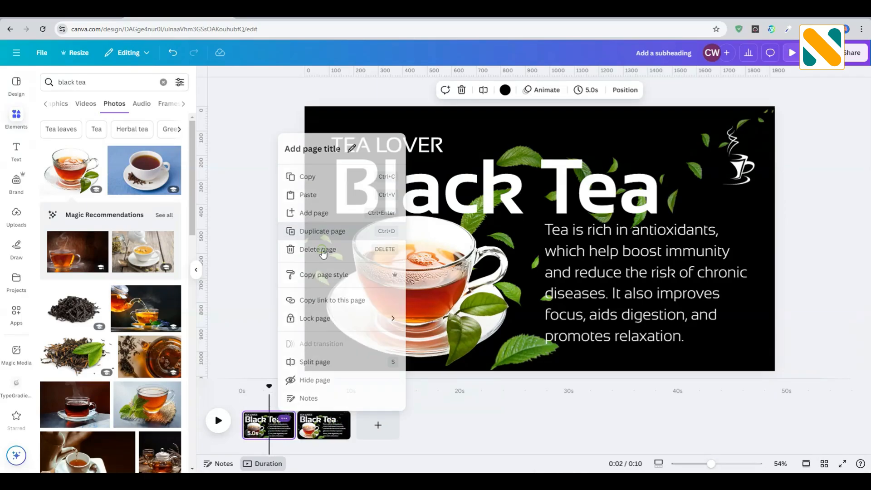
pyautogui.click(323, 434)
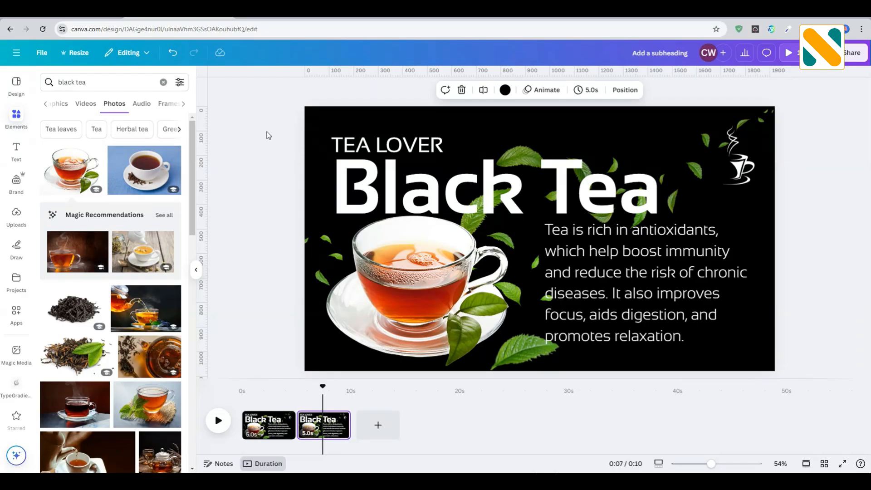
# Change the second page's heading to "Red Tea" and left-align it beneath the TEA LOVER text.
pyautogui.click(461, 191)
pyautogui.doubleClick(482, 192)
pyautogui.moveTo(523, 191); pyautogui.dragTo(347, 192)
pyautogui.write('R')
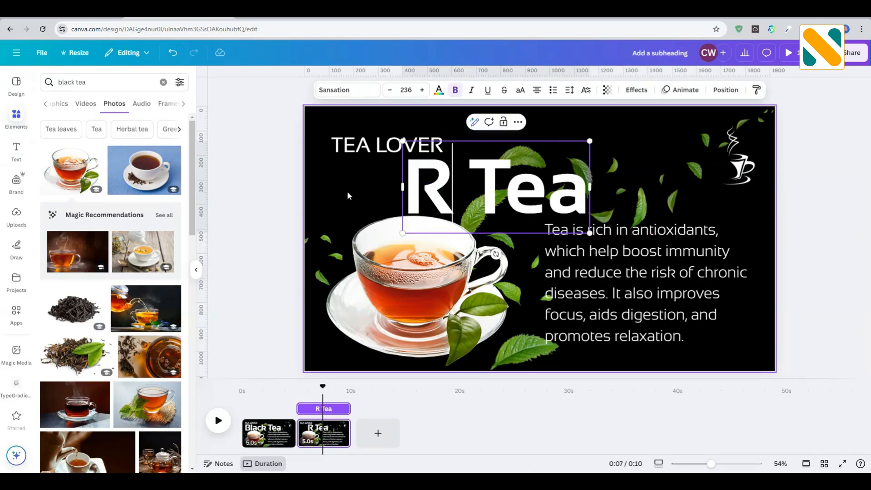
pyautogui.write('ed')
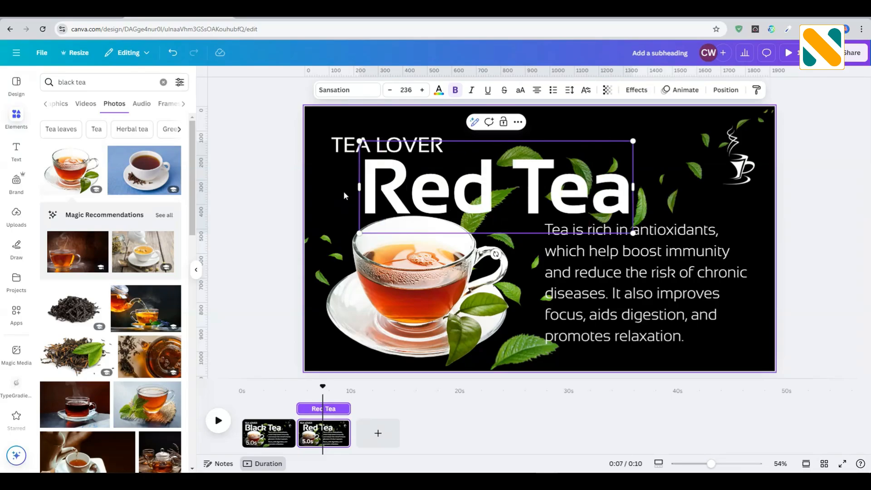
pyautogui.click(263, 188)
pyautogui.moveTo(435, 194); pyautogui.dragTo(407, 193)
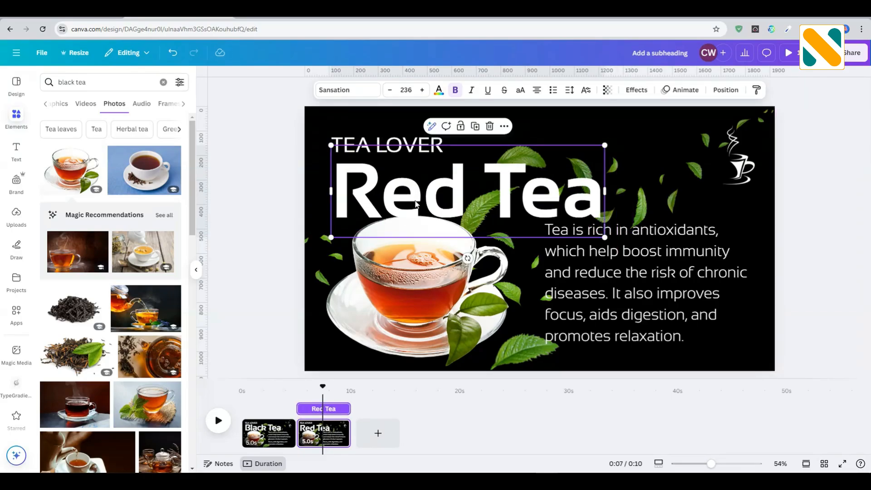
pyautogui.click(278, 204)
# Replace the second page's teacup with the red teacup and dried petals photo from a "red tea" photo search.
pyautogui.moveTo(74, 82); pyautogui.dragTo(39, 87)
pyautogui.write('red')
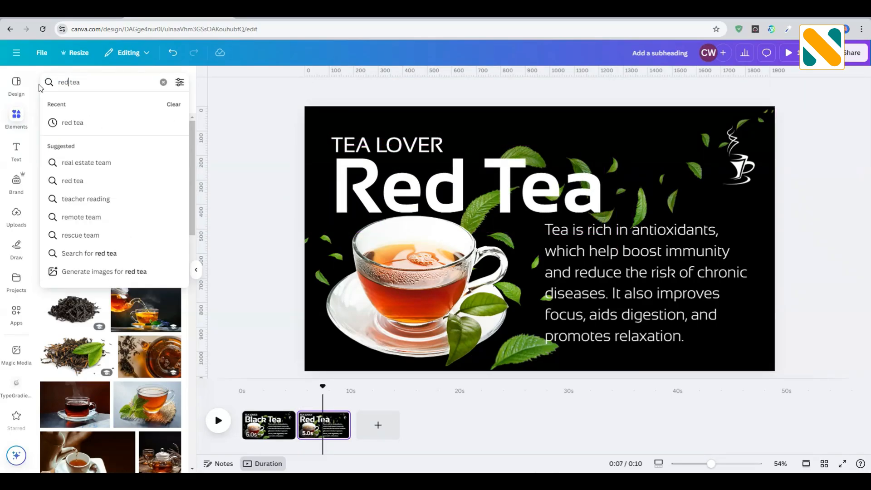
pyautogui.press('Return')
pyautogui.click(134, 175)
pyautogui.click(371, 248)
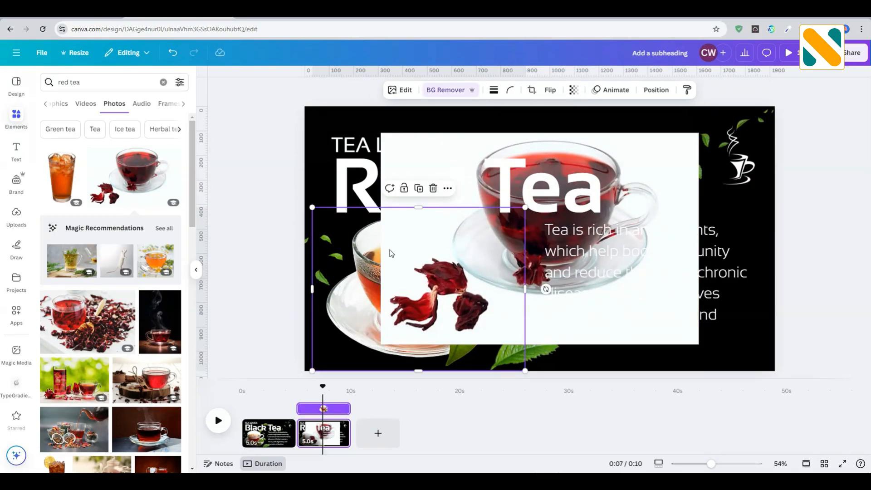
pyautogui.click(433, 189)
pyautogui.click(434, 191)
# Remove the red teacup photo's background, then scale and position it in the page's lower-left area beneath the heading.
pyautogui.click(502, 285)
pyautogui.moveTo(698, 133); pyautogui.dragTo(585, 211)
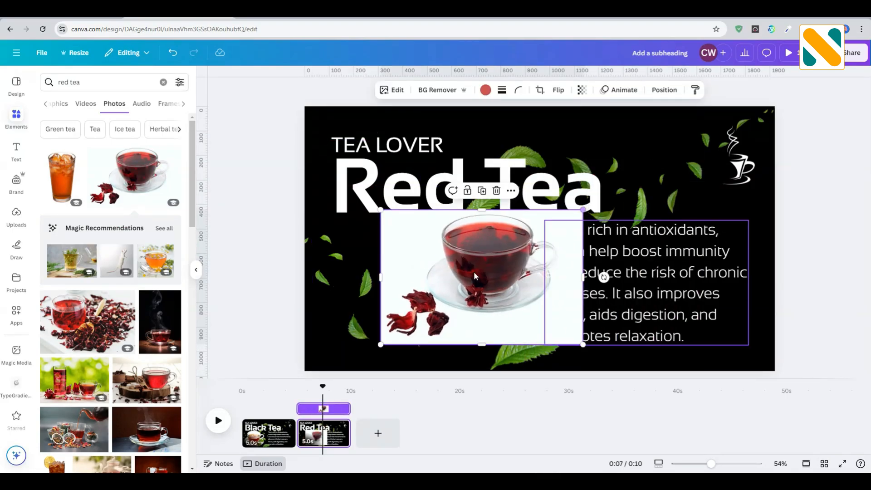
pyautogui.moveTo(474, 271); pyautogui.dragTo(411, 280)
pyautogui.click(437, 90)
pyautogui.moveTo(519, 355); pyautogui.dragTo(592, 394)
pyautogui.moveTo(472, 306); pyautogui.dragTo(443, 297)
pyautogui.moveTo(557, 212); pyautogui.dragTo(565, 207)
pyautogui.moveTo(419, 272); pyautogui.dragTo(418, 274)
# Set the Red Tea page's background to the dark maroon from the teacup's photo colors.
pyautogui.click(316, 114)
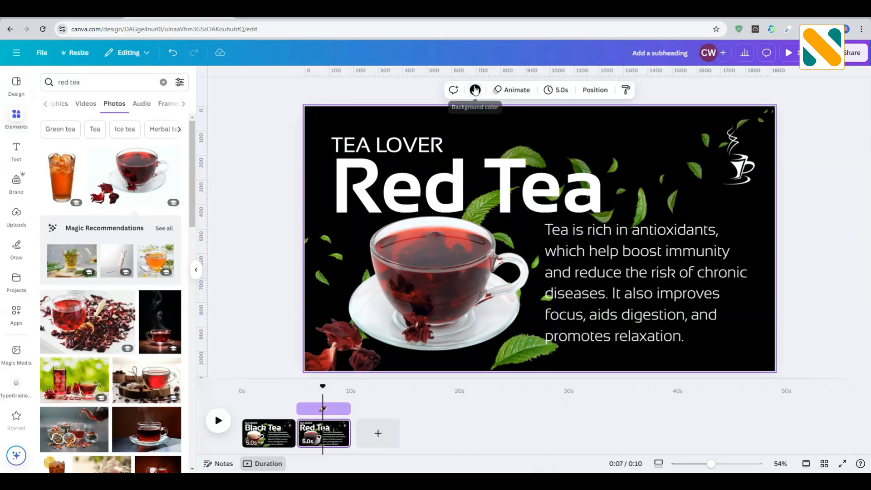
pyautogui.click(474, 90)
pyautogui.click(99, 303)
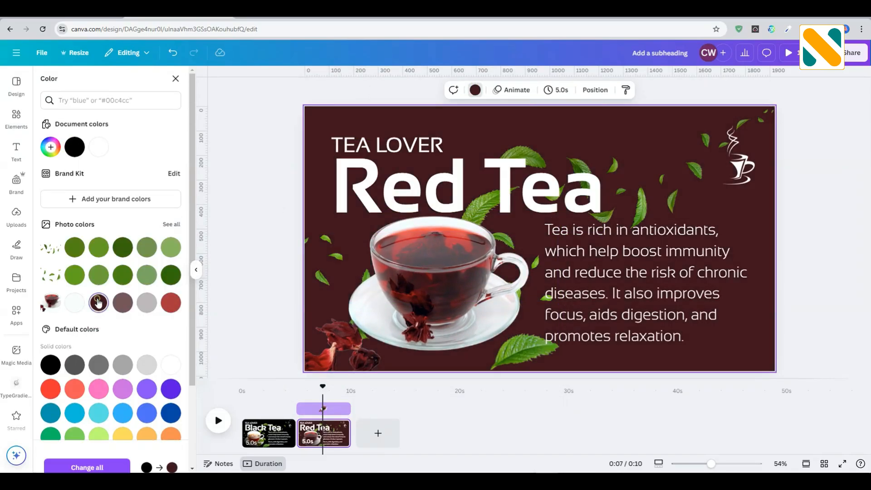
pyautogui.click(270, 203)
pyautogui.click(269, 203)
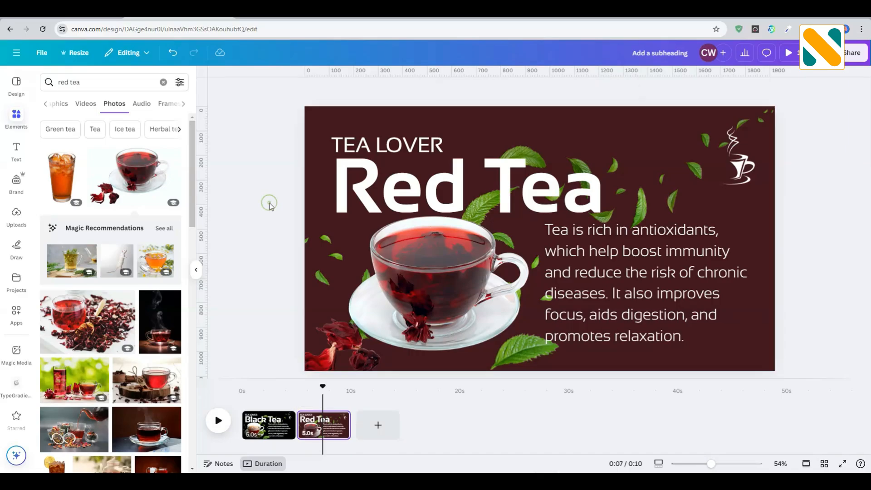
# Duplicate the Red Tea page and change the copy's heading to "Green Tea".
pyautogui.click(341, 421)
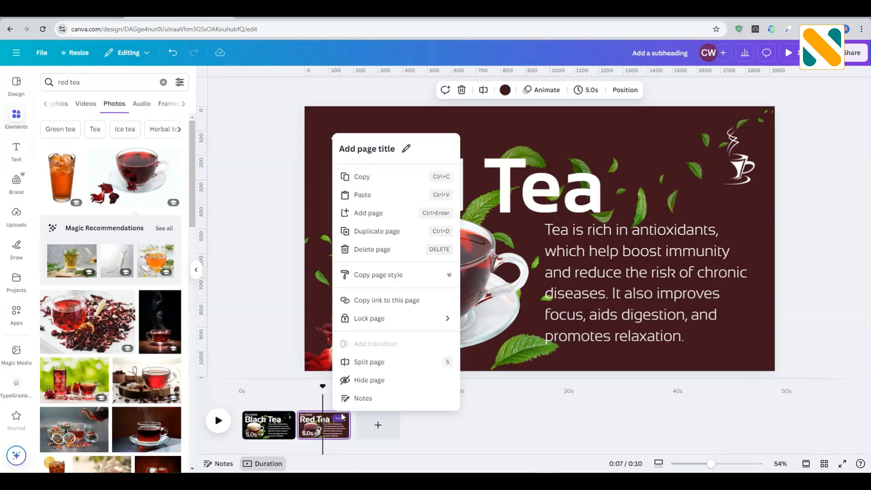
pyautogui.click(366, 231)
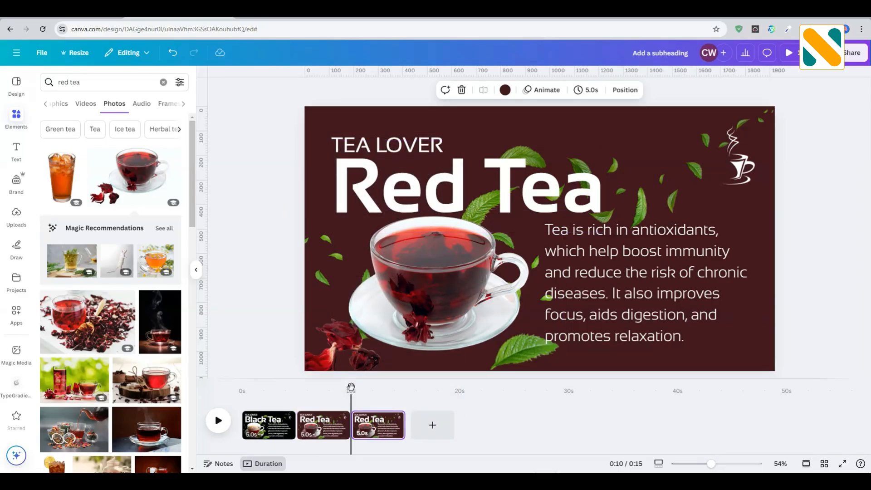
pyautogui.click(399, 186)
pyautogui.doubleClick(399, 186)
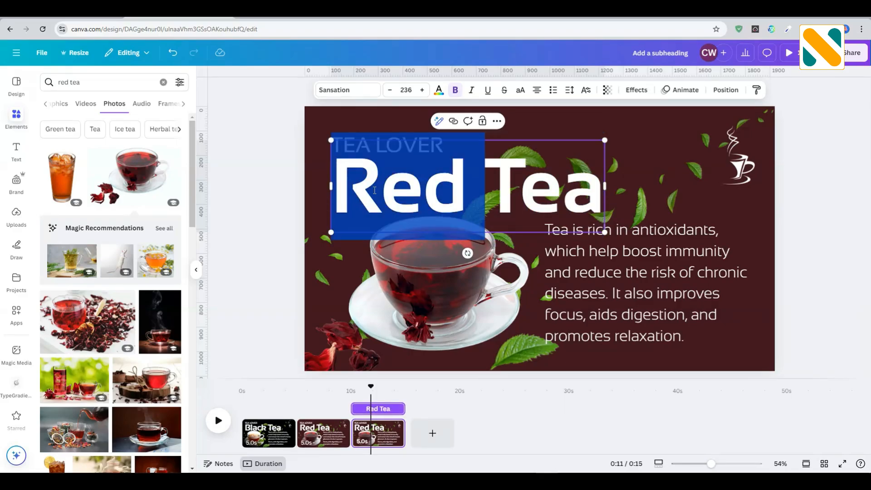
pyautogui.write('Green')
pyautogui.moveTo(631, 240); pyautogui.dragTo(662, 244)
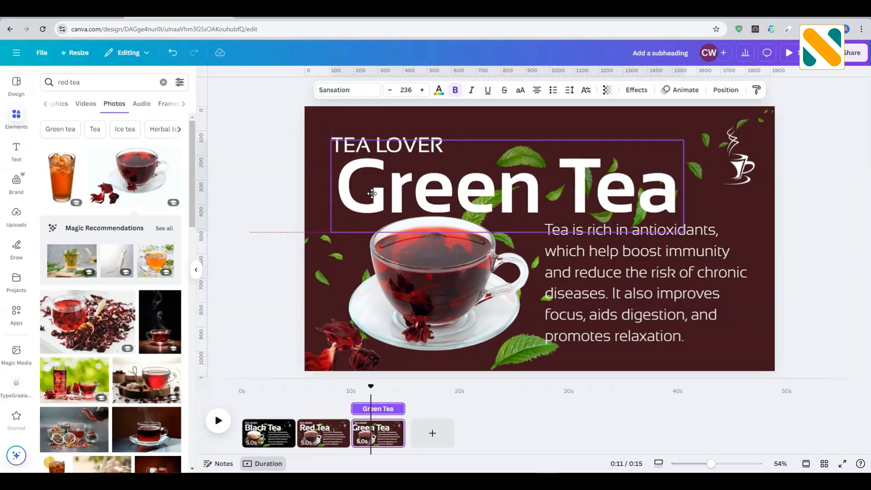
# Replace the red teacup with the green teacup and leaves photo from a "green tea" search, and remove its background.
pyautogui.click(90, 82)
pyautogui.write('green tea')
pyautogui.press('Return')
pyautogui.click(86, 174)
pyautogui.click(437, 90)
pyautogui.click(363, 290)
pyautogui.press('Delete')
# Scale down the green teacup photo and position it in the lower-left area beneath the Green Tea heading.
pyautogui.moveTo(476, 251); pyautogui.dragTo(401, 277)
pyautogui.moveTo(623, 159); pyautogui.dragTo(560, 200)
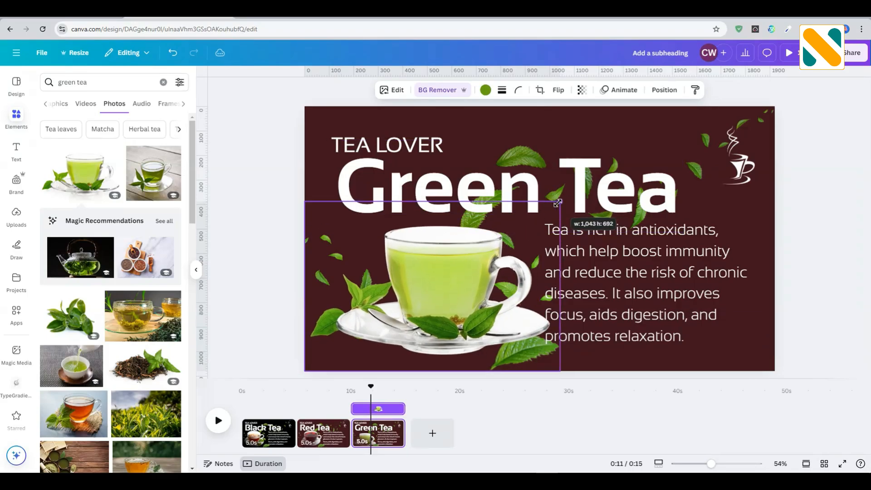
pyautogui.moveTo(477, 265); pyautogui.dragTo(457, 260)
pyautogui.moveTo(541, 363); pyautogui.dragTo(545, 367)
pyautogui.moveTo(490, 300); pyautogui.dragTo(490, 304)
# Set the Green Tea page's background to a very dark green, darkened from the teacup's photo colors.
pyautogui.click(323, 122)
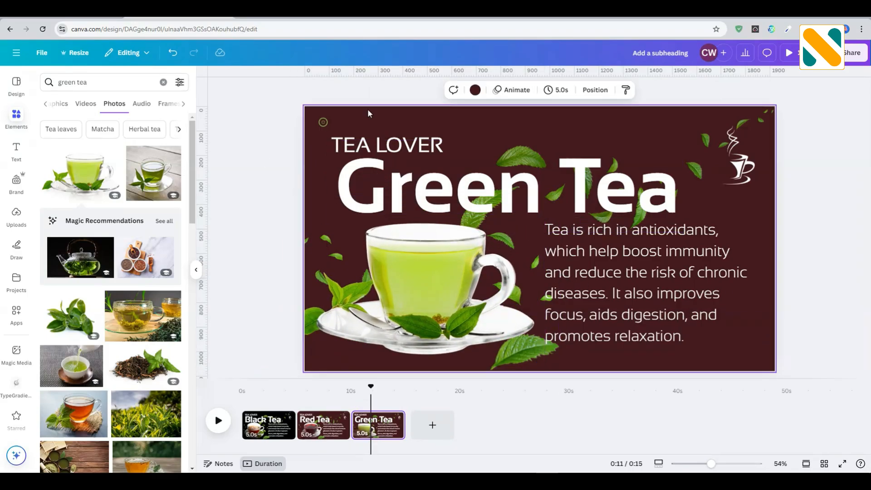
pyautogui.click(475, 89)
pyautogui.click(170, 275)
pyautogui.click(50, 147)
pyautogui.moveTo(168, 232); pyautogui.dragTo(175, 232)
# Duplicate the Green Tea page and change the copy's heading to "Milk Tea".
pyautogui.click(395, 418)
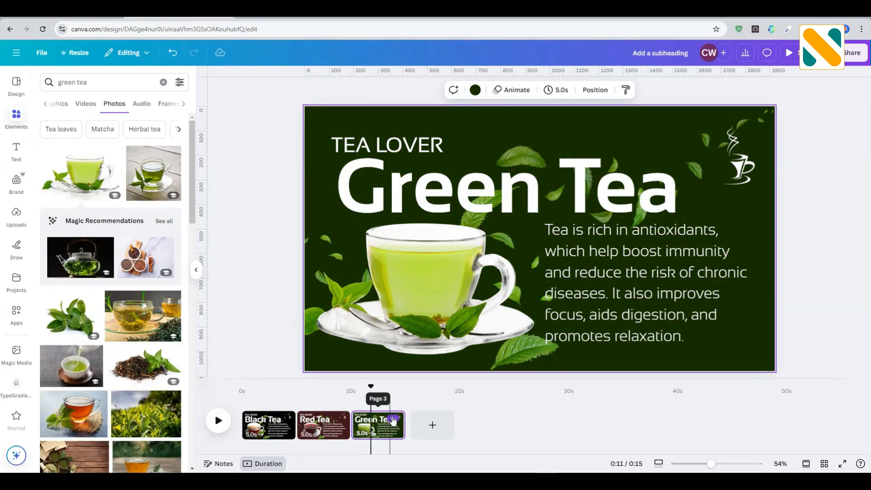
pyautogui.click(384, 236)
pyautogui.doubleClick(448, 188)
pyautogui.write('Milk')
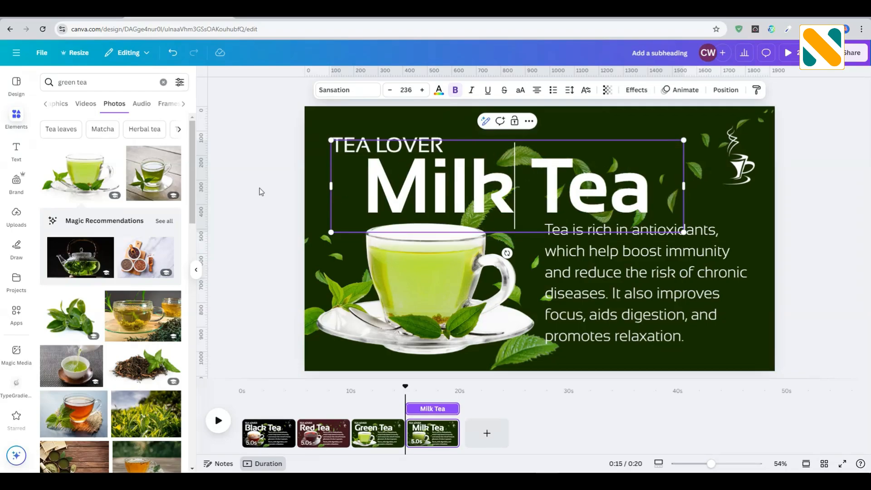
# Search the photos for "milk tea", add the white cup with saucer and spoon, and delete the green teacup.
pyautogui.moveTo(72, 81); pyautogui.dragTo(21, 88)
pyautogui.write('mlik')
pyautogui.press('Return')
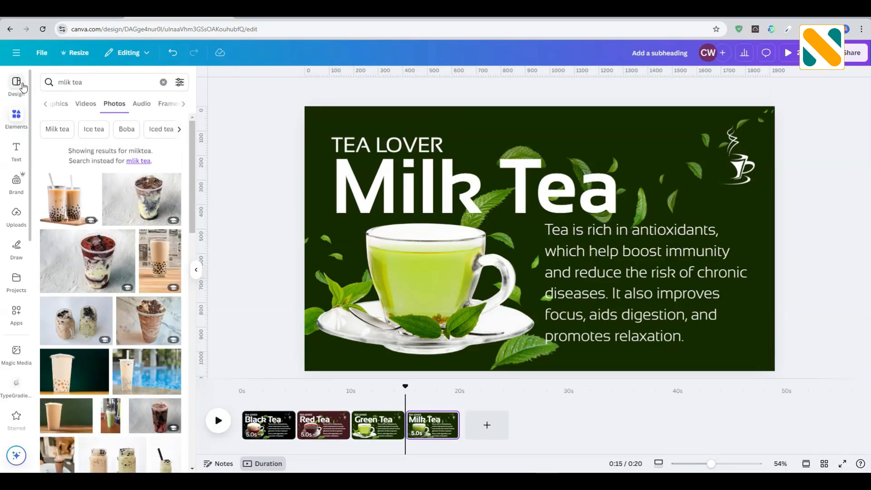
pyautogui.click(129, 161)
pyautogui.click(158, 224)
pyautogui.click(399, 278)
pyautogui.press('Delete')
# Remove the milk tea photo's background, then scale and position the cup in the lower-left area beneath the heading.
pyautogui.moveTo(463, 284); pyautogui.dragTo(350, 332)
pyautogui.click(432, 90)
pyautogui.moveTo(427, 276); pyautogui.dragTo(420, 288)
pyautogui.moveTo(528, 196); pyautogui.dragTo(507, 216)
pyautogui.moveTo(418, 308); pyautogui.dragTo(431, 288)
pyautogui.moveTo(330, 373); pyautogui.dragTo(318, 374)
# Set the Milk Tea page's background to a dark brown, darkened from the cup's photo colors.
pyautogui.click(267, 196)
pyautogui.click(383, 119)
pyautogui.click(474, 90)
pyautogui.click(147, 303)
pyautogui.click(51, 147)
pyautogui.moveTo(108, 197); pyautogui.dragTo(120, 224)
pyautogui.click(263, 254)
# Duplicate the Milk Tea page and change the copy's heading to "Lemon Tea".
pyautogui.click(450, 420)
pyautogui.click(482, 251)
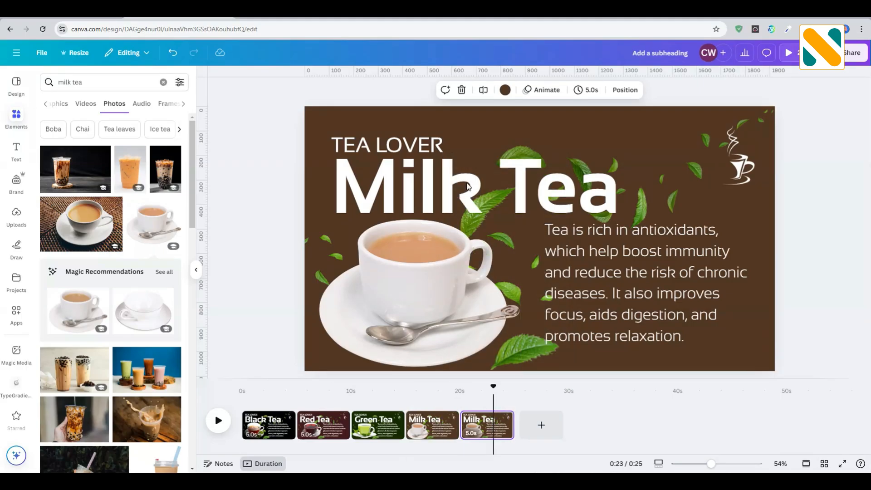
pyautogui.doubleClick(477, 192)
pyautogui.moveTo(477, 192); pyautogui.dragTo(352, 194)
pyautogui.write('Lemon')
pyautogui.click(256, 181)
# Search the photos for "lemon tea", add the glass teacup with a lemon slice, and delete the milk tea cup.
pyautogui.moveTo(69, 83); pyautogui.dragTo(27, 86)
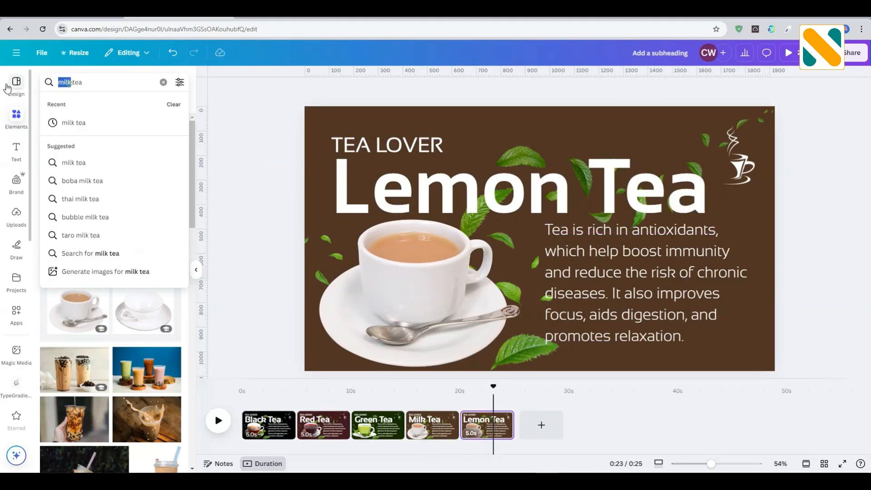
pyautogui.write('lemon')
pyautogui.press('Return')
pyautogui.click(144, 389)
pyautogui.click(348, 313)
pyautogui.press('Delete')
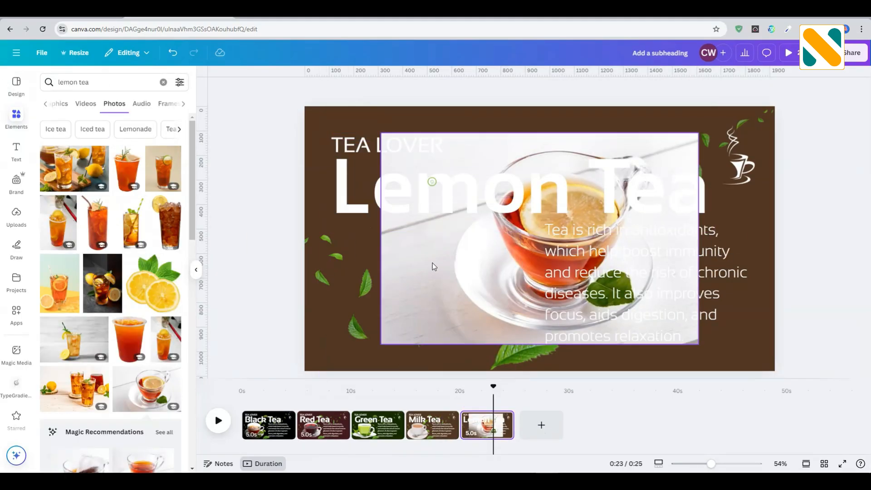
# Remove the lemon tea photo's background, then scale and position the cup in the lower-left area beneath the heading.
pyautogui.click(453, 245)
pyautogui.moveTo(698, 132); pyautogui.dragTo(597, 200)
pyautogui.moveTo(499, 272); pyautogui.dragTo(400, 286)
pyautogui.click(422, 90)
pyautogui.moveTo(497, 358); pyautogui.dragTo(517, 371)
pyautogui.moveTo(567, 402); pyautogui.dragTo(548, 391)
pyautogui.moveTo(431, 291); pyautogui.dragTo(422, 277)
# Set the Lemon Tea page's background to a dark orange, adjusted from a default orange.
pyautogui.click(245, 180)
pyautogui.click(449, 118)
pyautogui.click(474, 89)
pyautogui.click(170, 437)
pyautogui.click(50, 147)
pyautogui.moveTo(136, 192); pyautogui.dragTo(284, 212)
pyautogui.click(268, 195)
# Add a Flow transition lasting 1.3 seconds after the Black Tea page and apply it between all pages.
pyautogui.moveTo(493, 389); pyautogui.dragTo(263, 401)
pyautogui.click(267, 424)
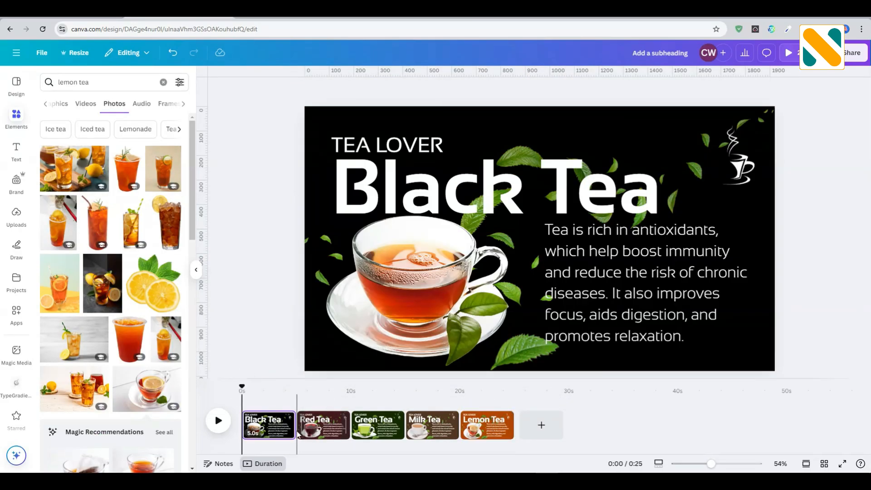
pyautogui.click(296, 432)
pyautogui.click(119, 272)
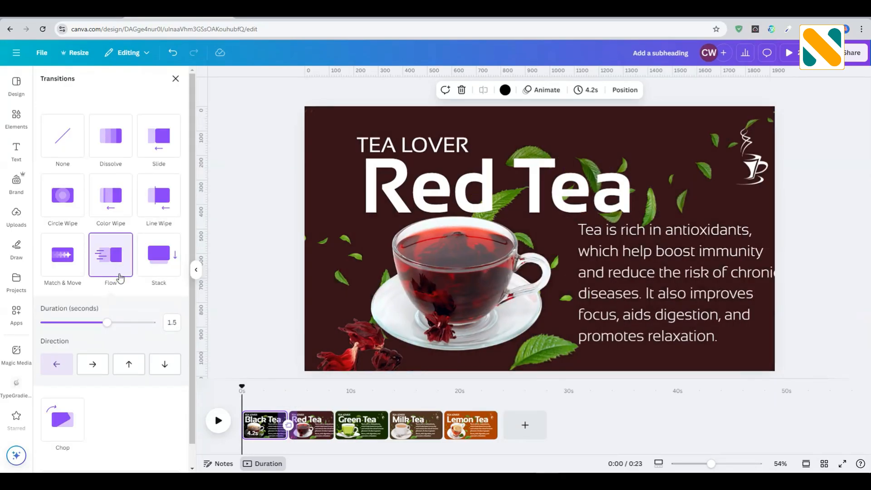
pyautogui.click(170, 323)
pyautogui.write('1.3')
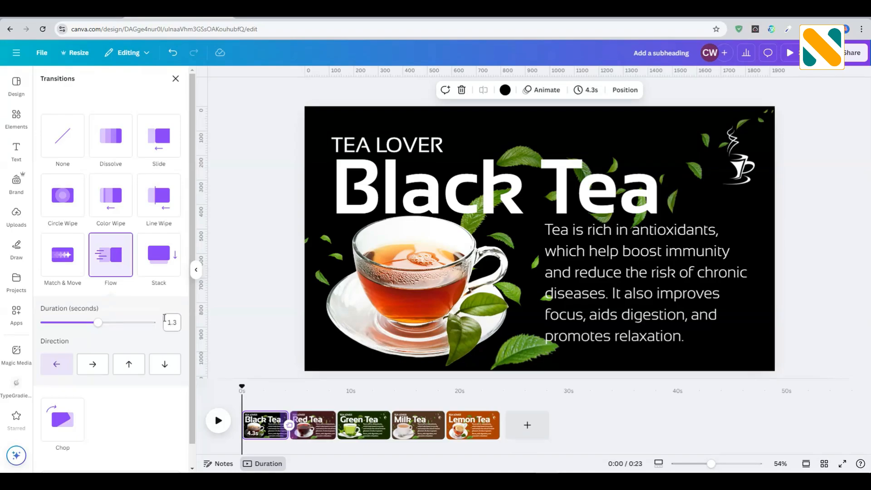
pyautogui.click(125, 457)
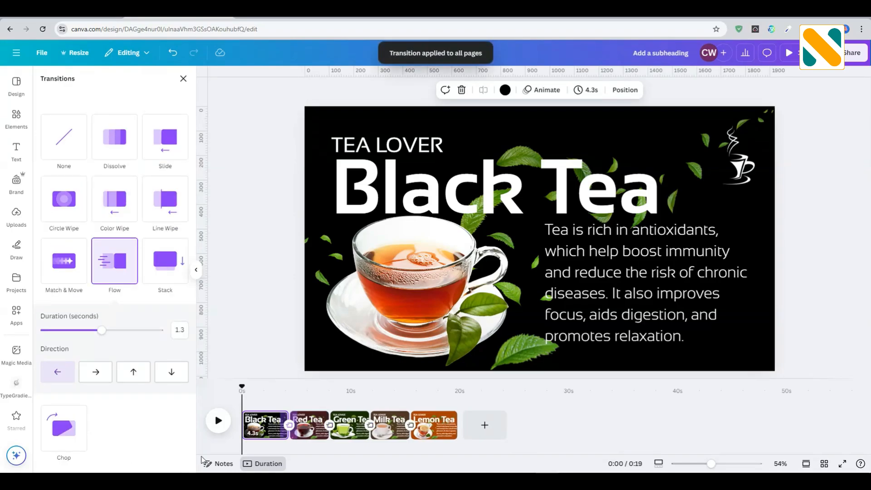
# Set the page timing to 2.4 seconds for all five pages and play the presentation.
pyautogui.click(588, 97)
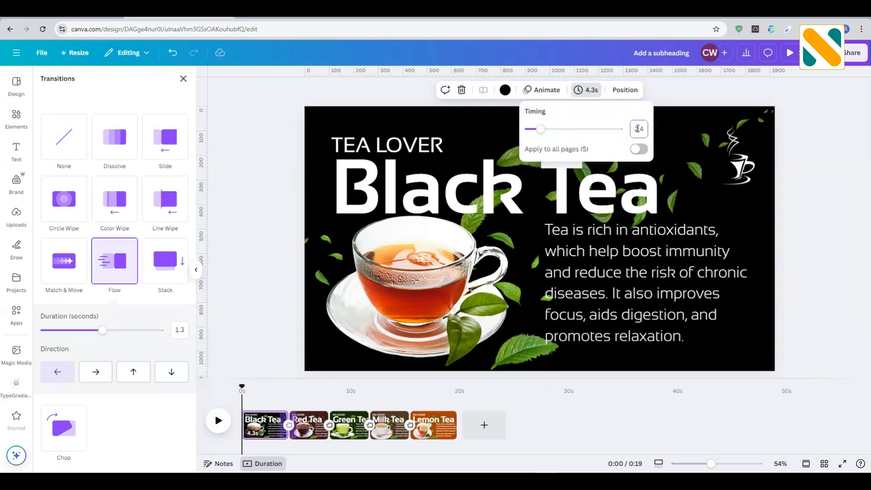
pyautogui.press('Return')
pyautogui.click(647, 153)
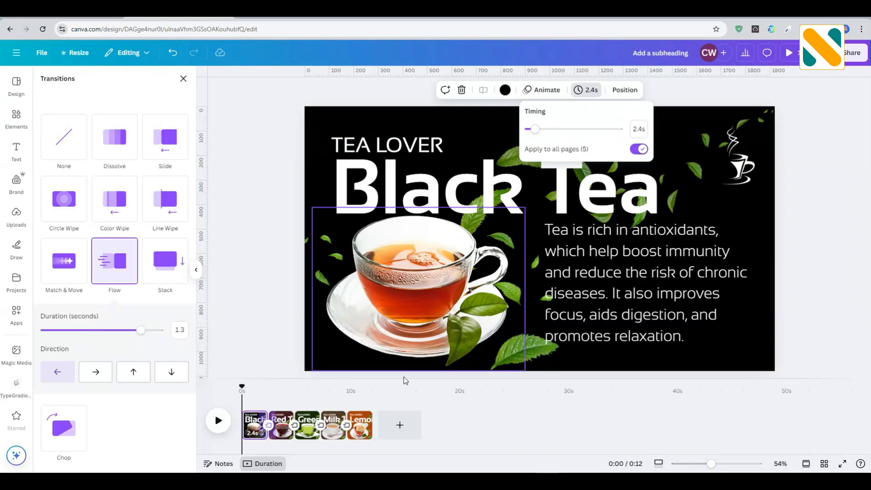
pyautogui.click(218, 422)
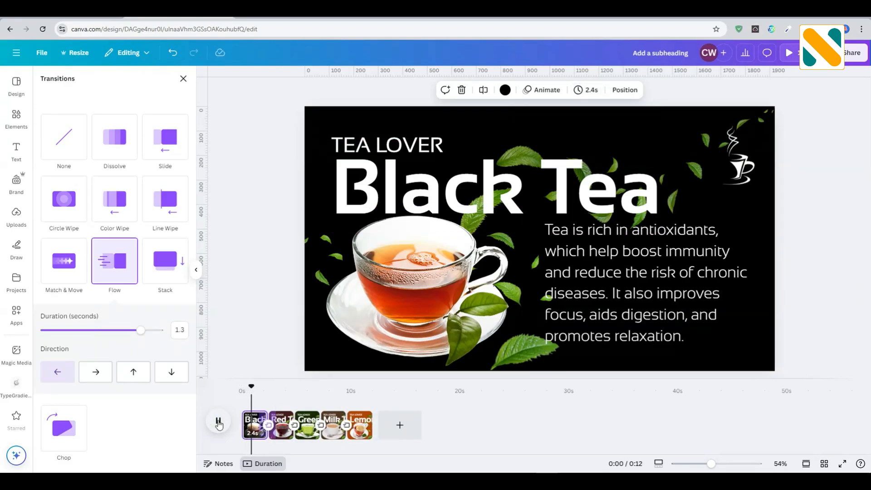